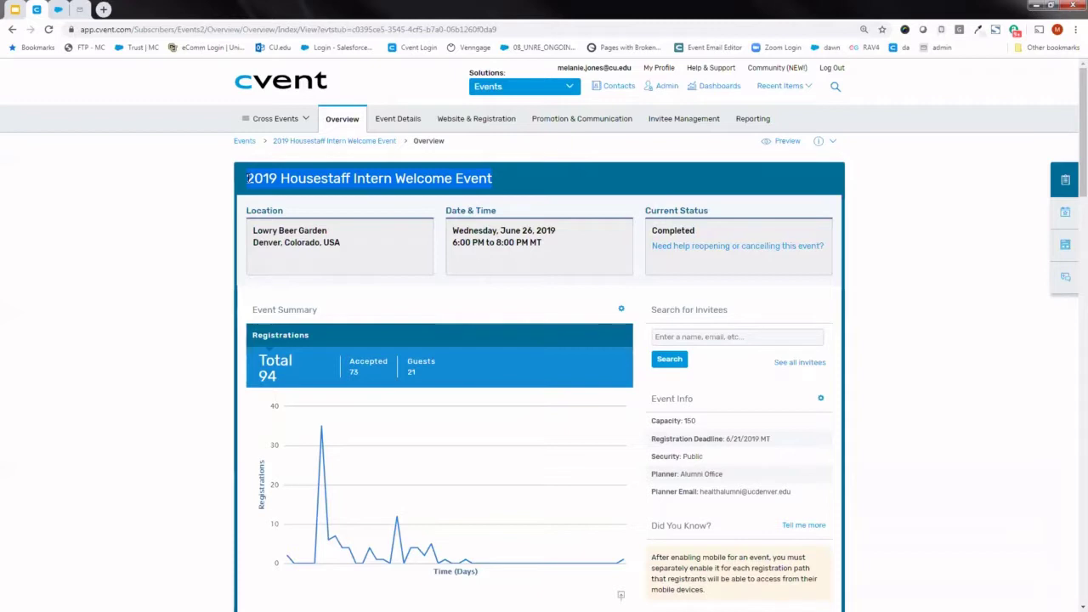
click(58, 12)
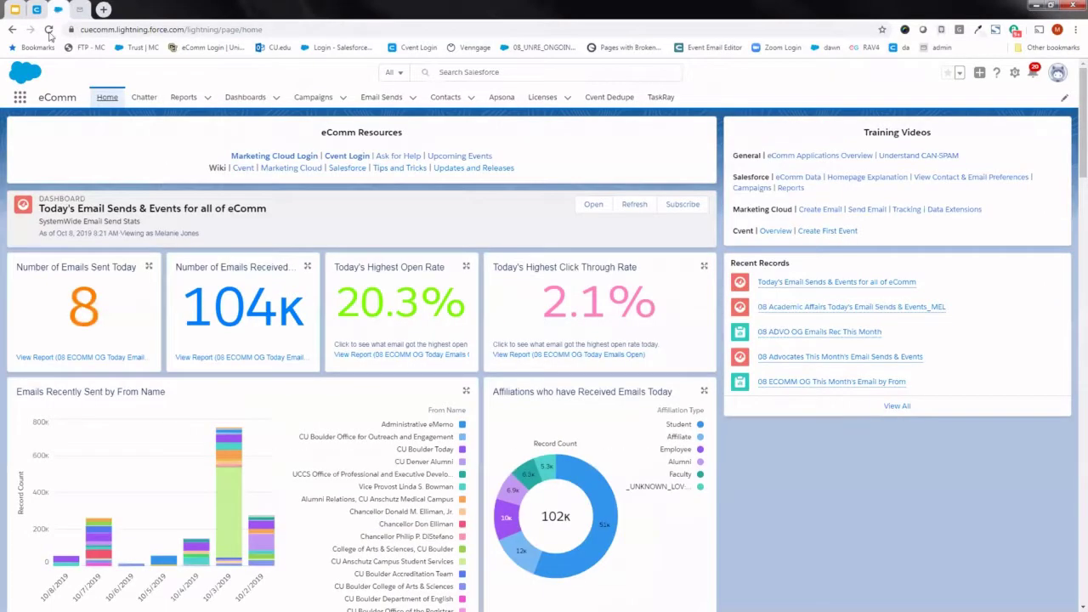
click(490, 73)
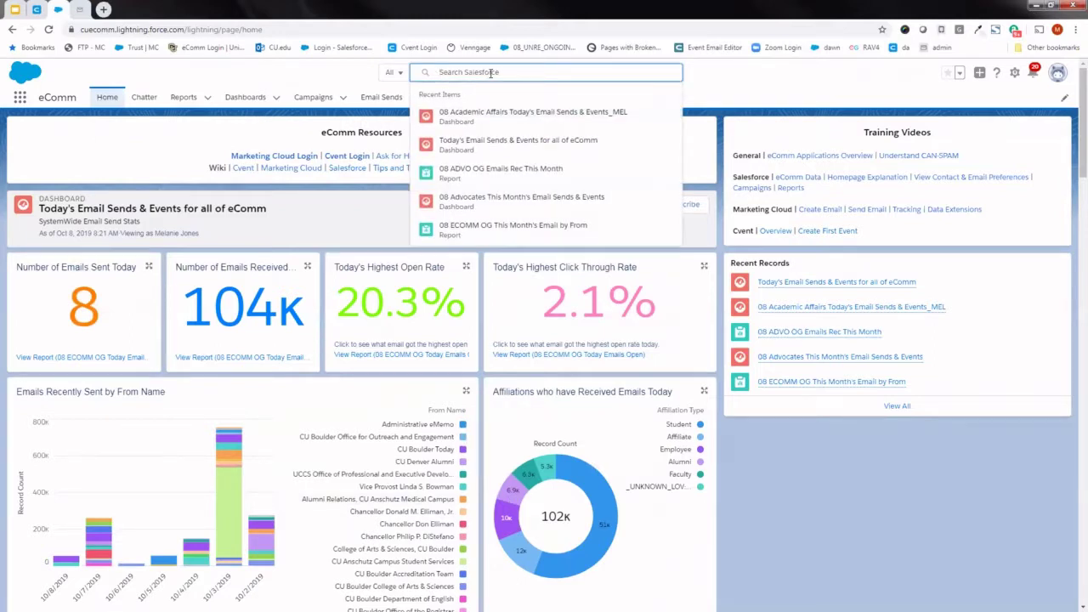
text(2019 Housestaff Intern Welcome Event)
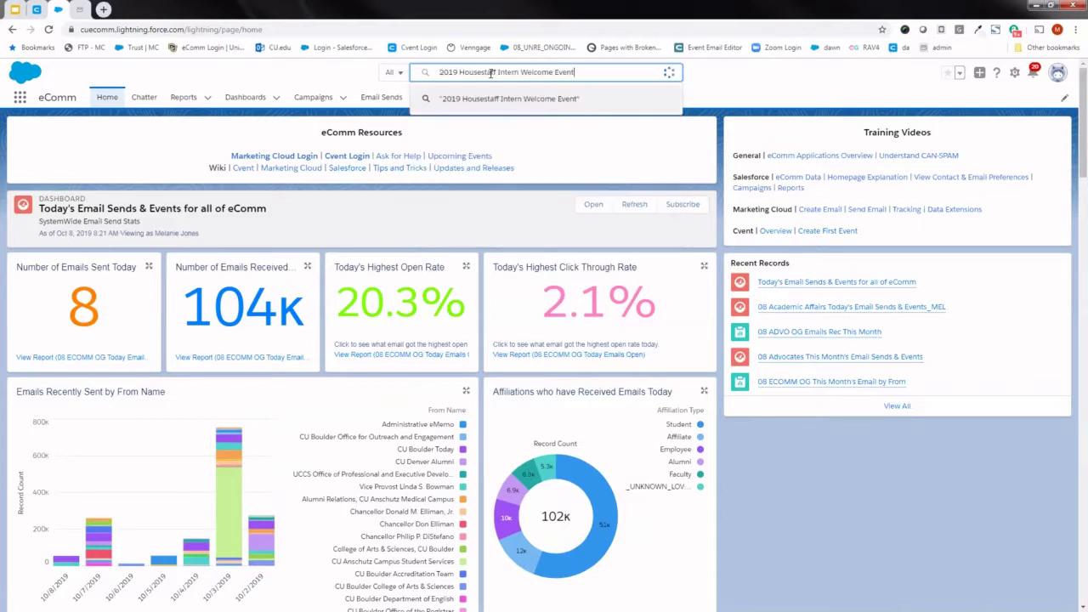
key(Return)
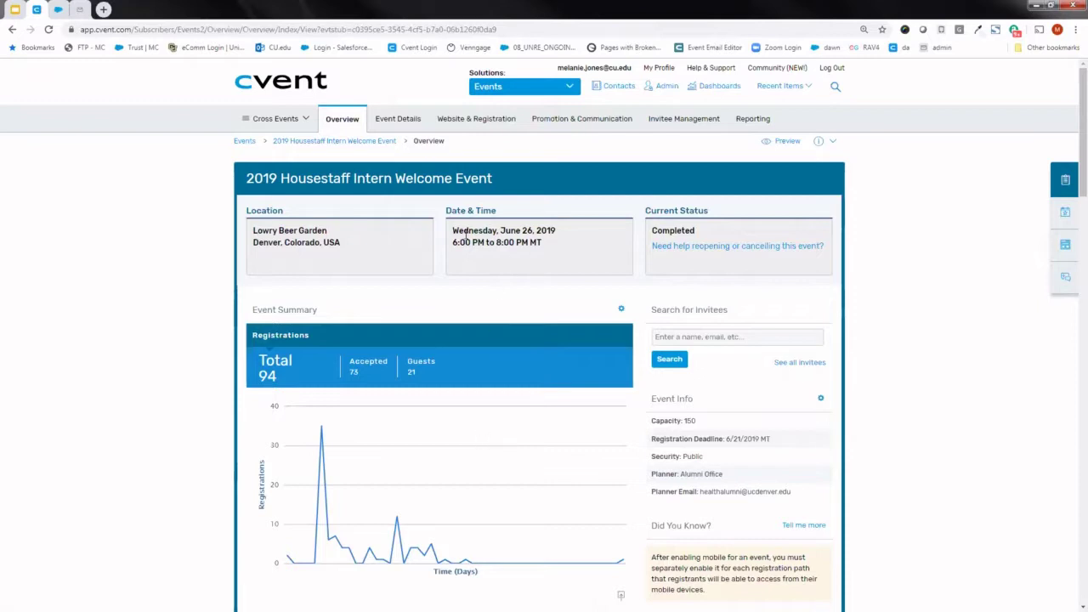
mouse_move(449, 212)
mouse_down()
mouse_move(497, 211)
mouse_move(556, 231)
mouse_up()
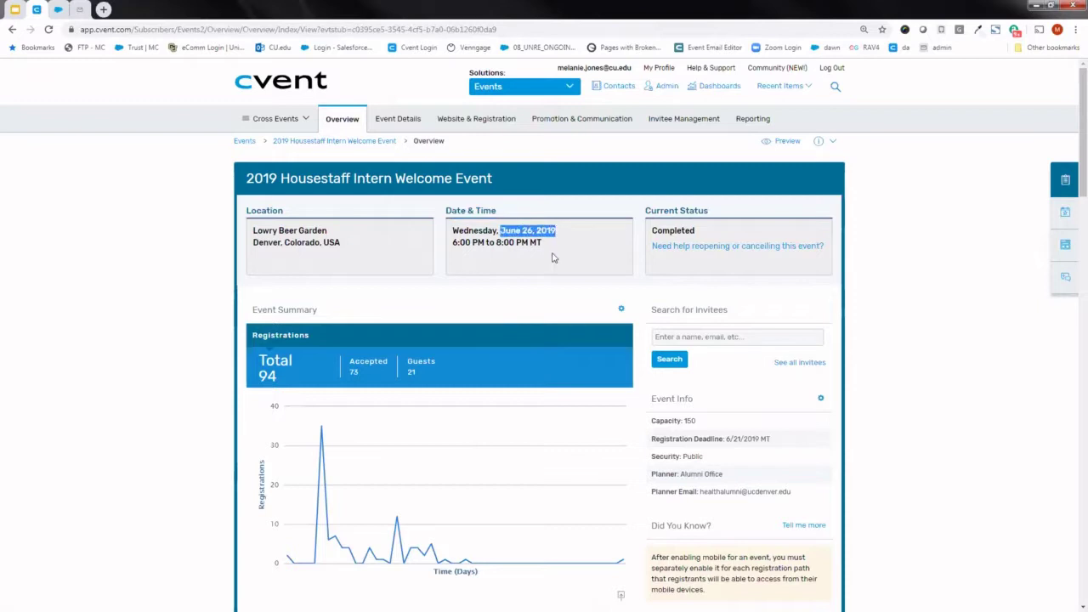
Search Salesforce for 20190626 and open the 02_20190626_2019 Housestaff Intern Welcome Event campaign.
click(58, 10)
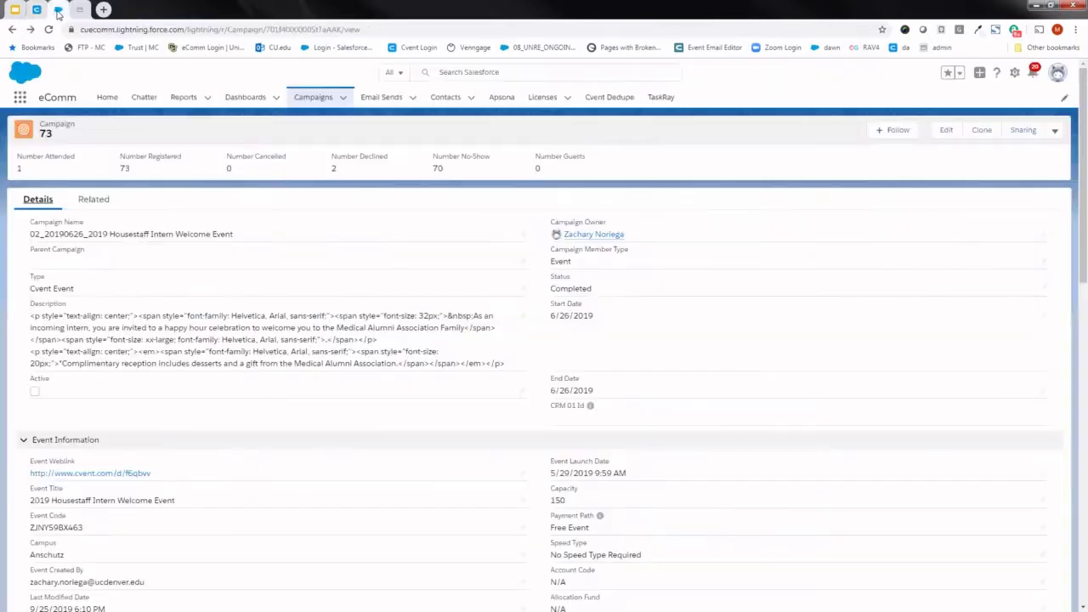
click(533, 71)
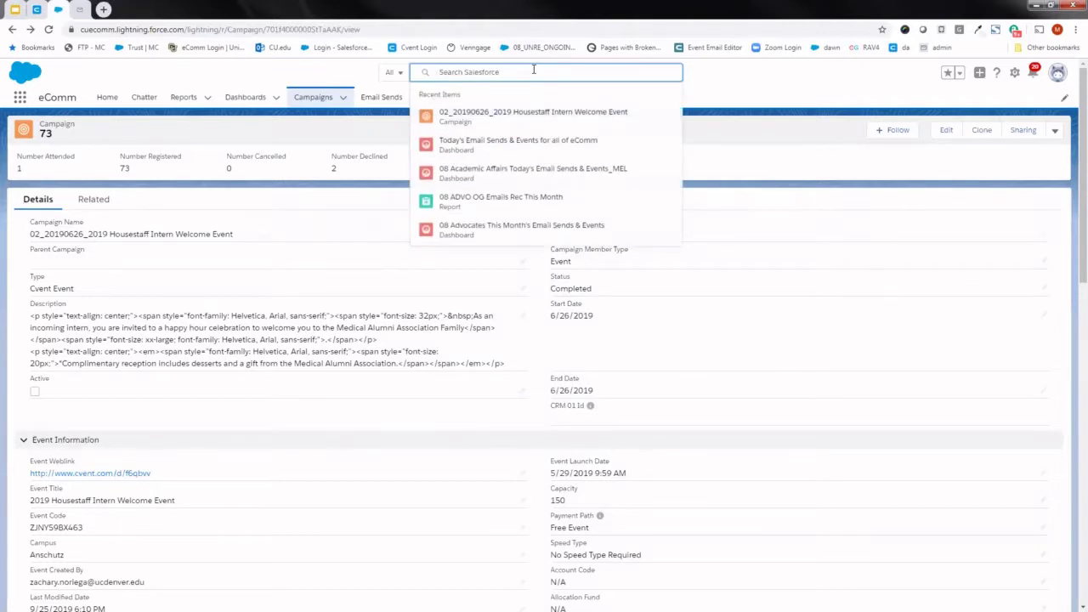
text(20190626)
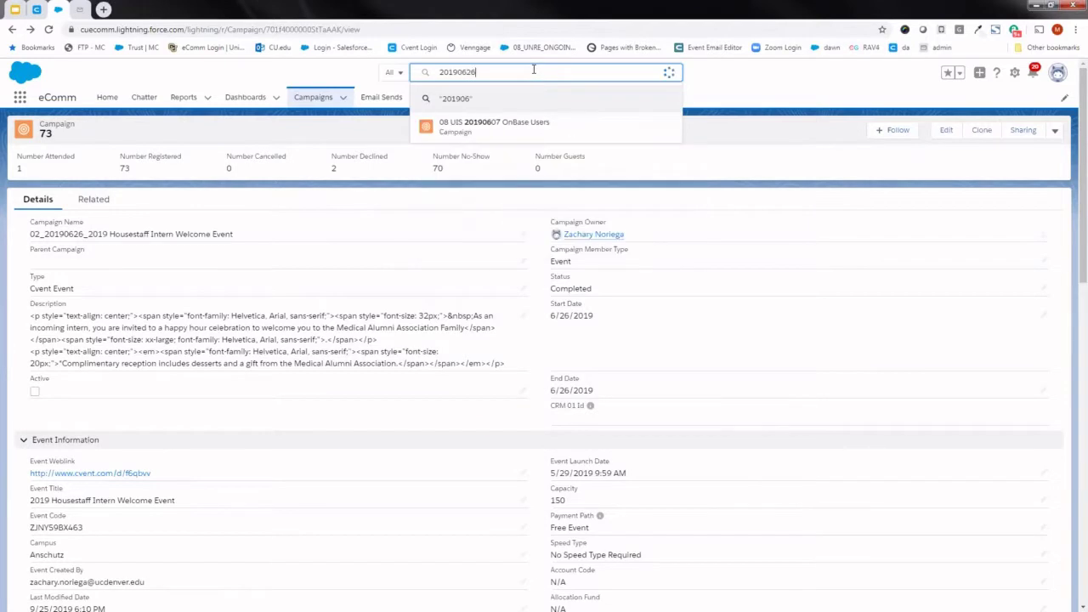
key(Return)
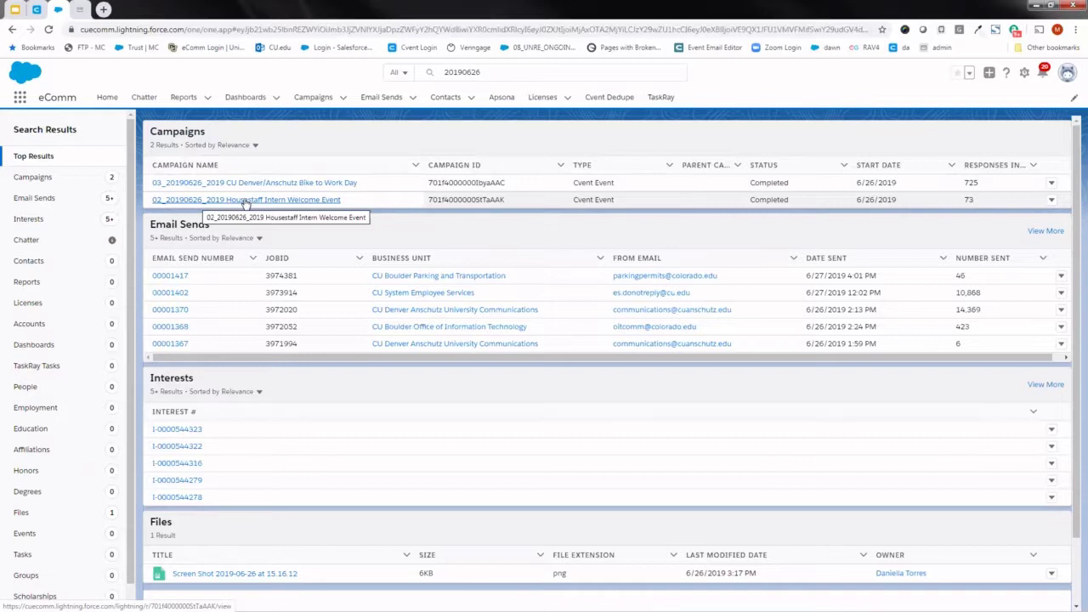
click(246, 201)
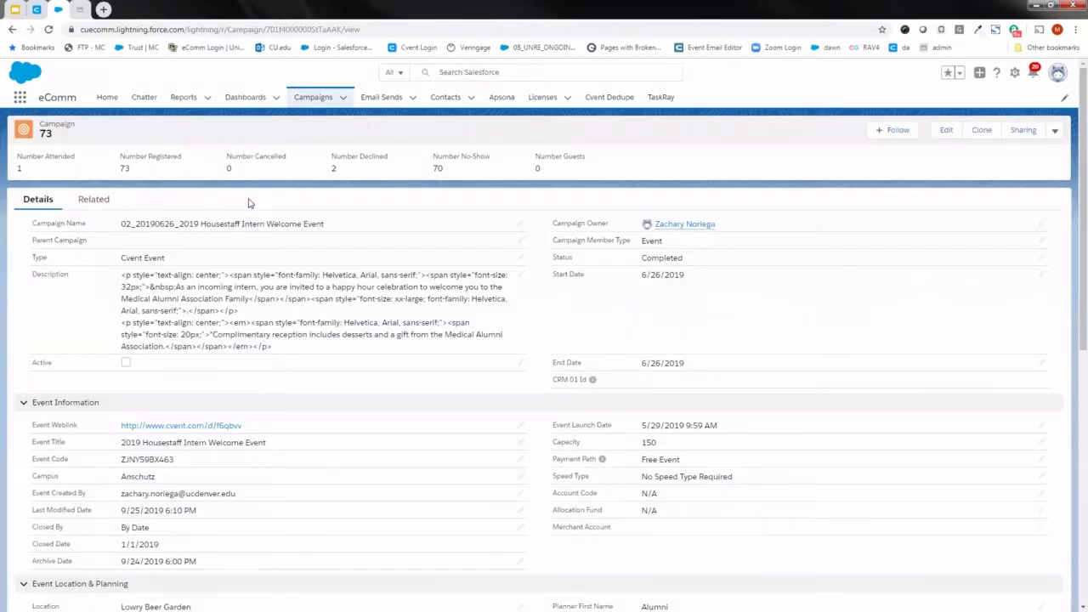
In Cvent, show the intern welcome event's info flyout and select its event code ZJNY59BX463.
click(35, 9)
click(163, 289)
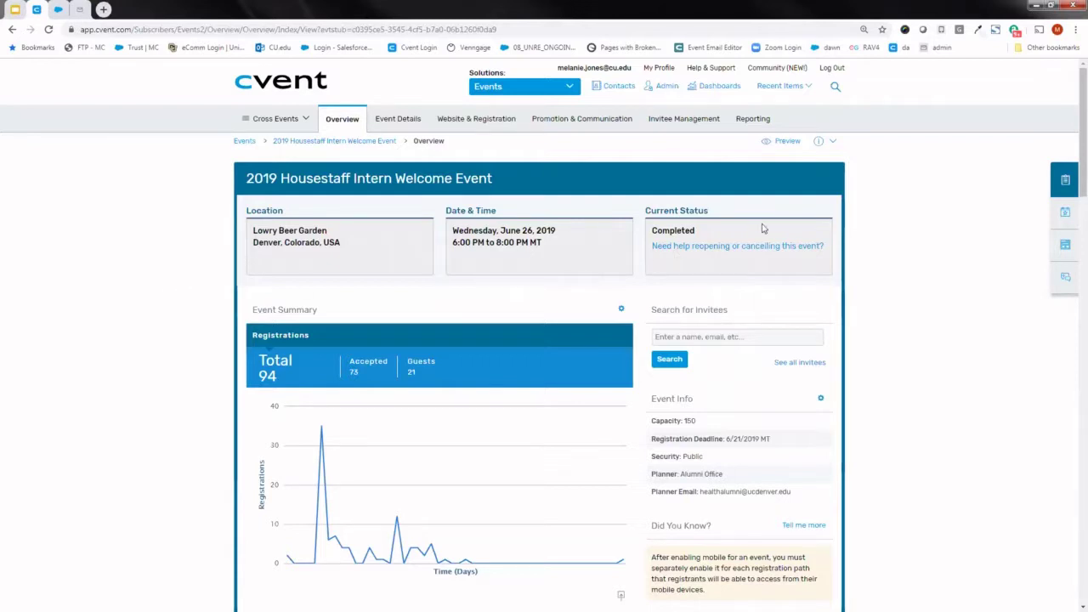
click(829, 146)
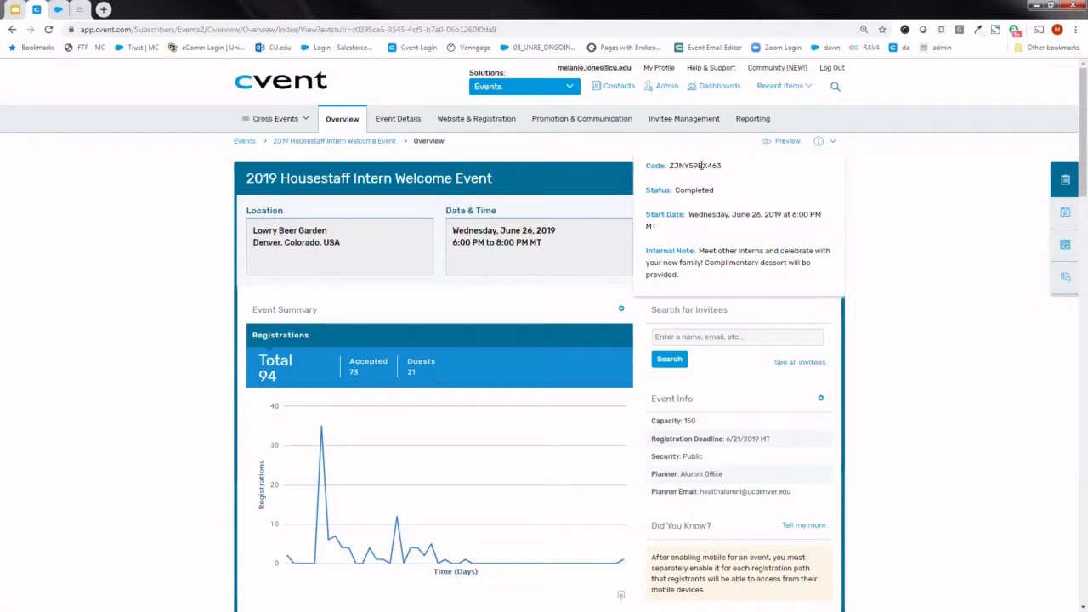
triple_click(703, 165)
drag(721, 165, 671, 166)
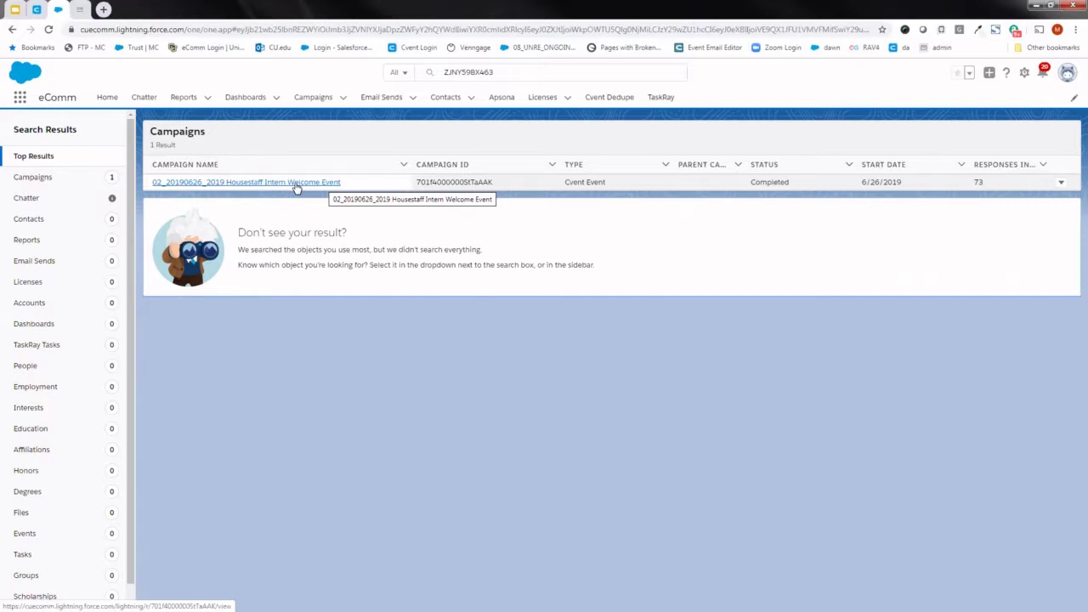
Return to the Cvent overview of the 2019 Housestaff Intern Welcome Event.
click(36, 9)
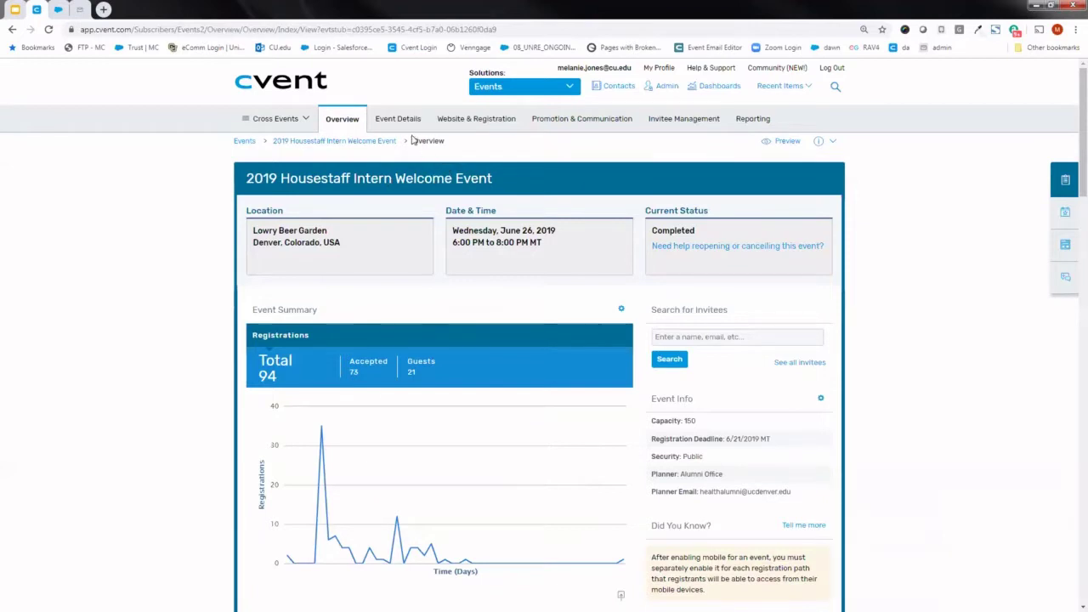
mouse_move(398, 118)
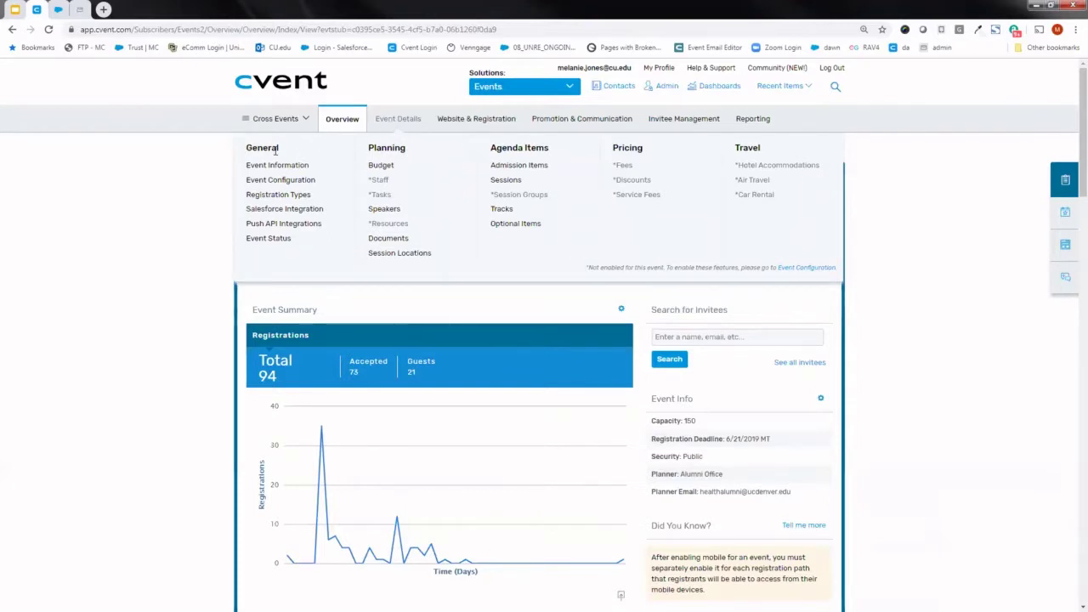
Highlight the Cvent Event Status creation date 4/30/2019 and creator email, then compare with Salesforce.
click(263, 240)
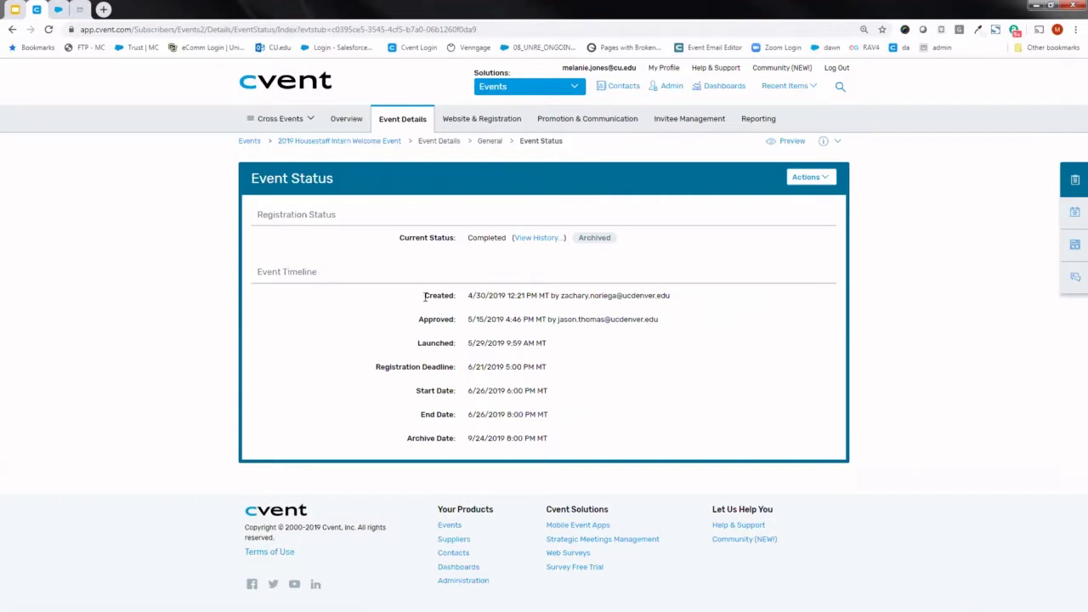
drag(424, 294, 456, 295)
drag(561, 294, 674, 300)
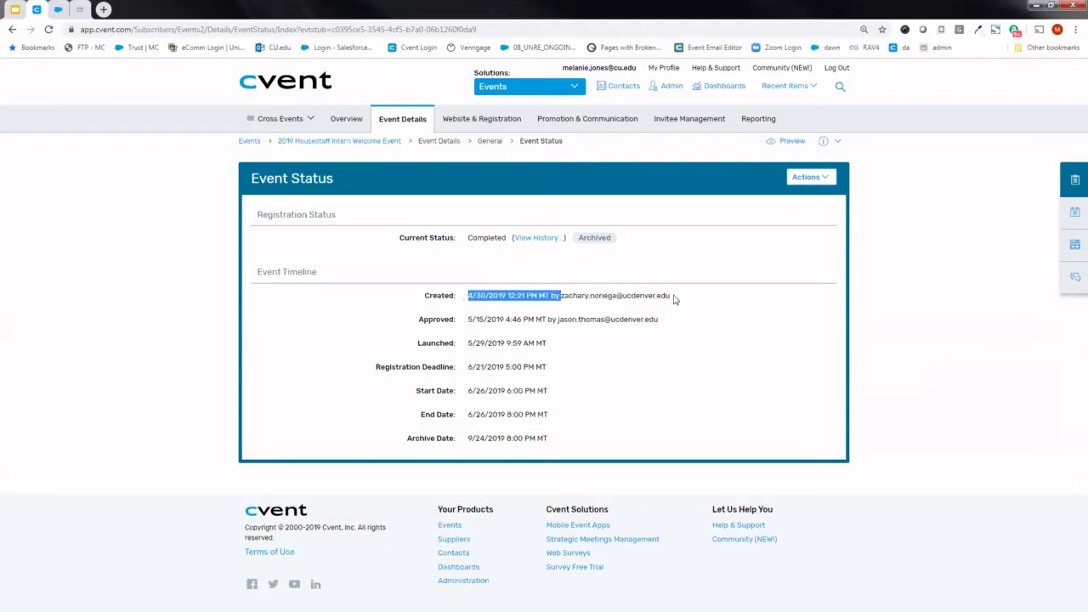
drag(561, 295, 671, 296)
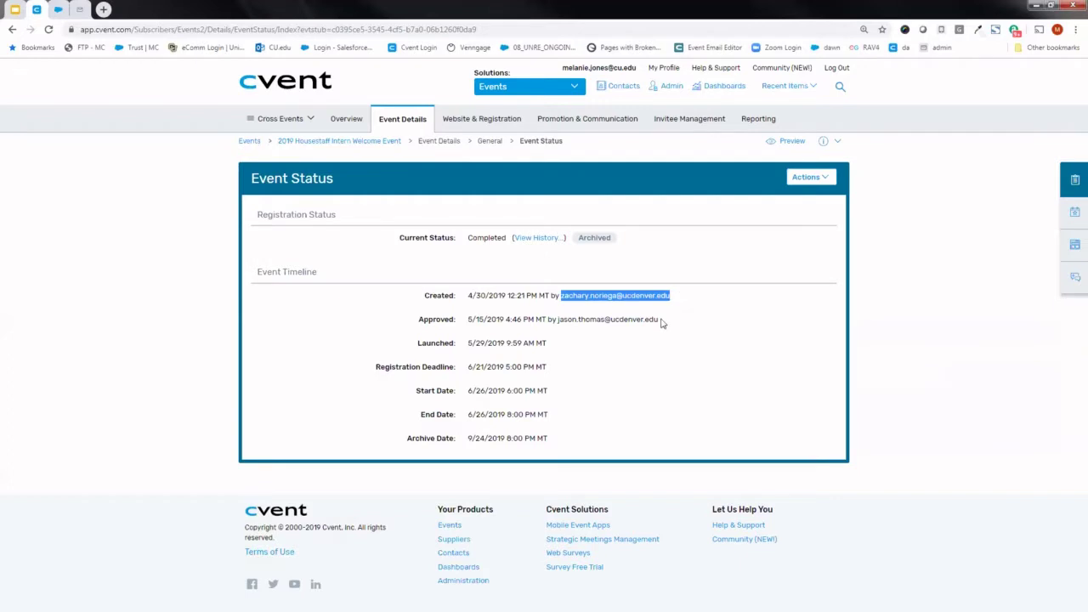
click(57, 12)
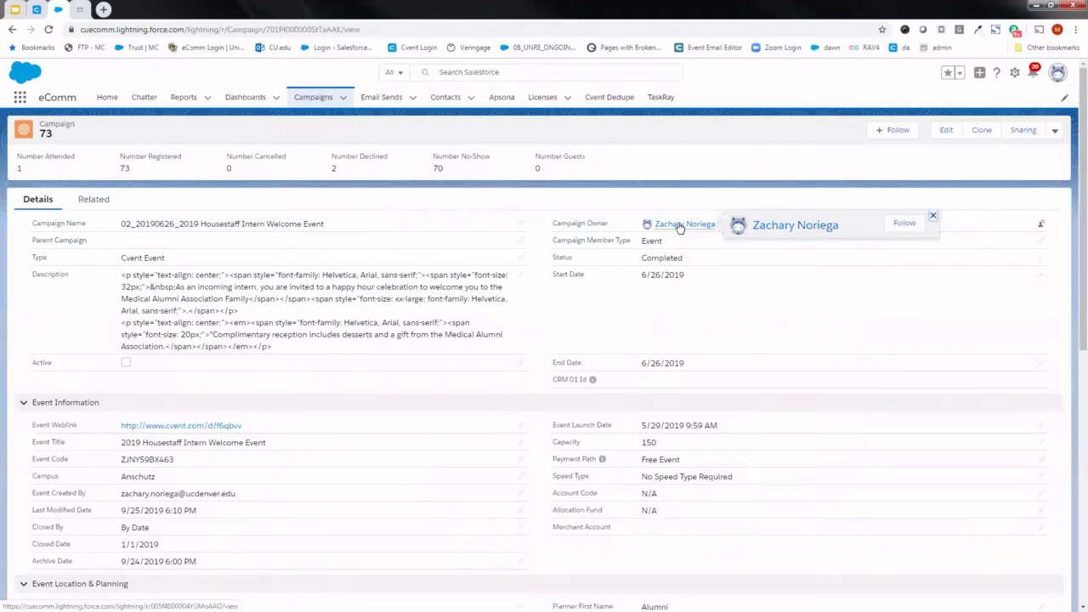
Compare the Cvent event creator against the Salesforce campaign record.
click(36, 9)
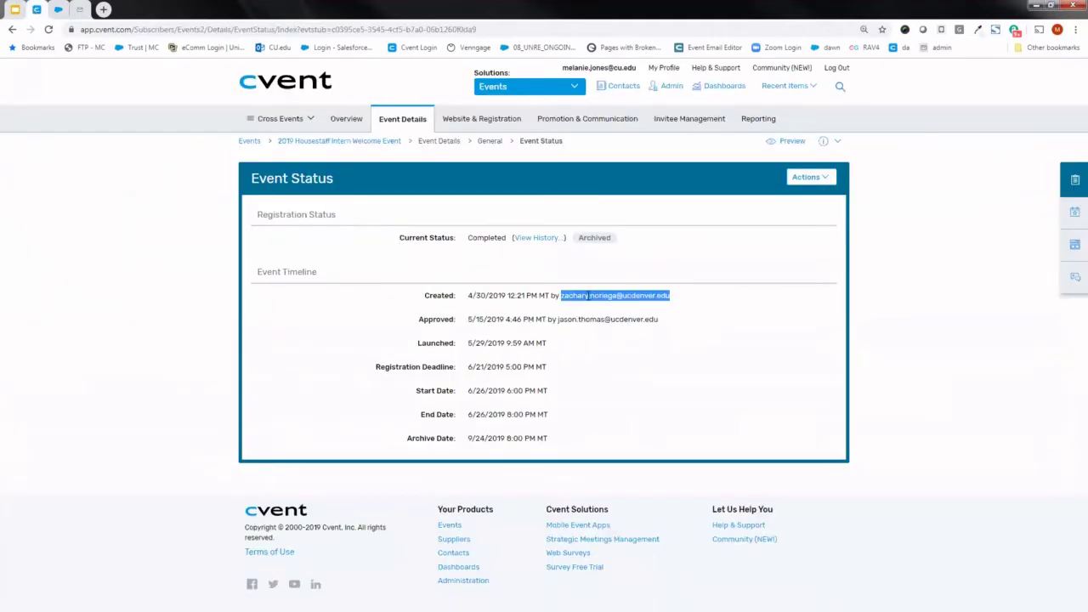
click(59, 10)
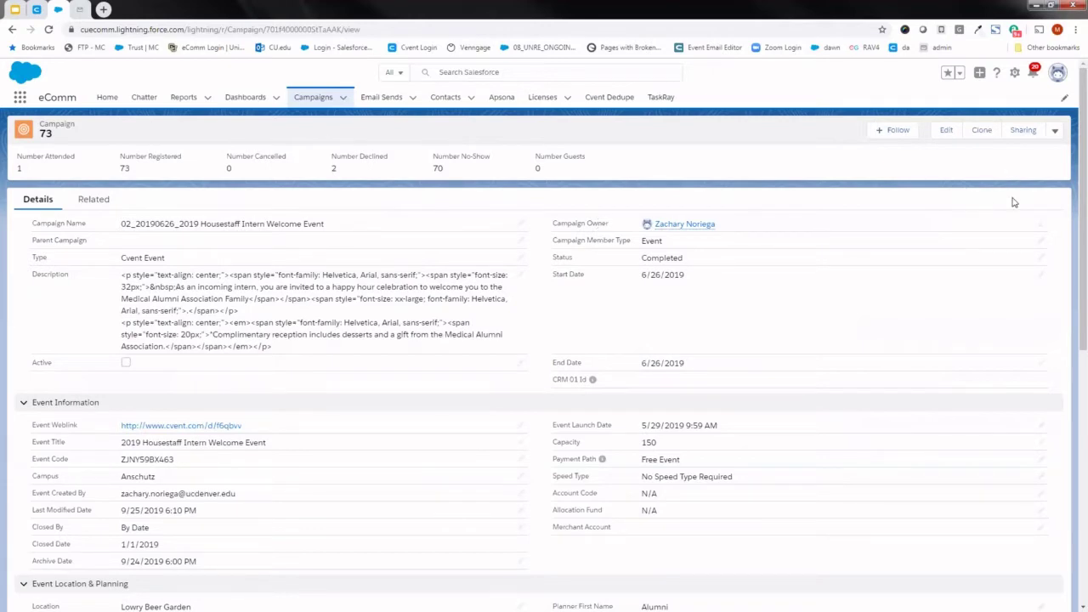
Start a new sharing permission on the campaign, searching Public Groups for 'advoca'.
click(1023, 130)
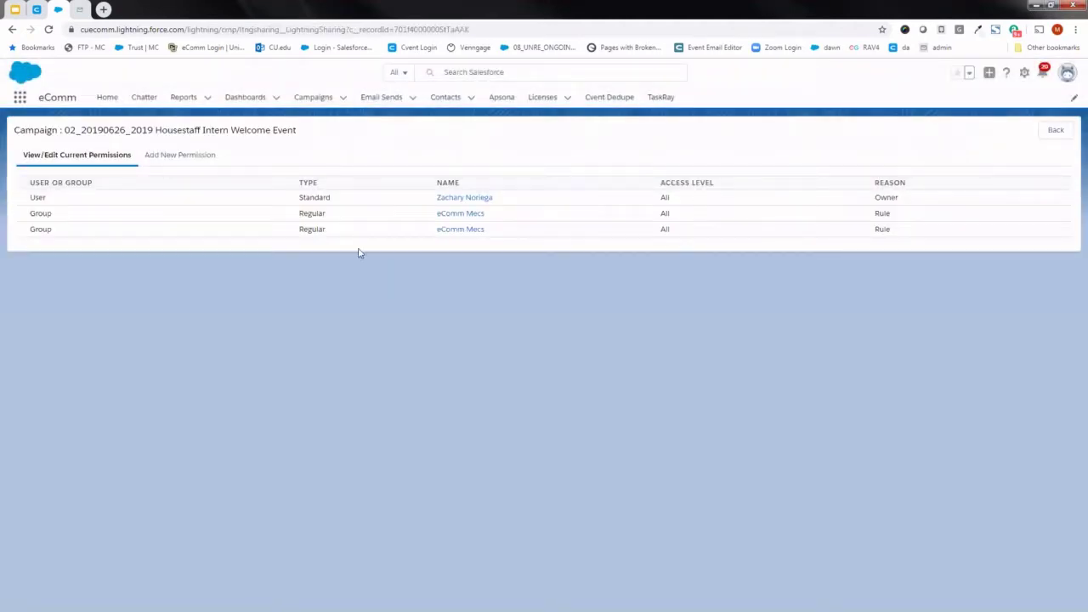
click(182, 162)
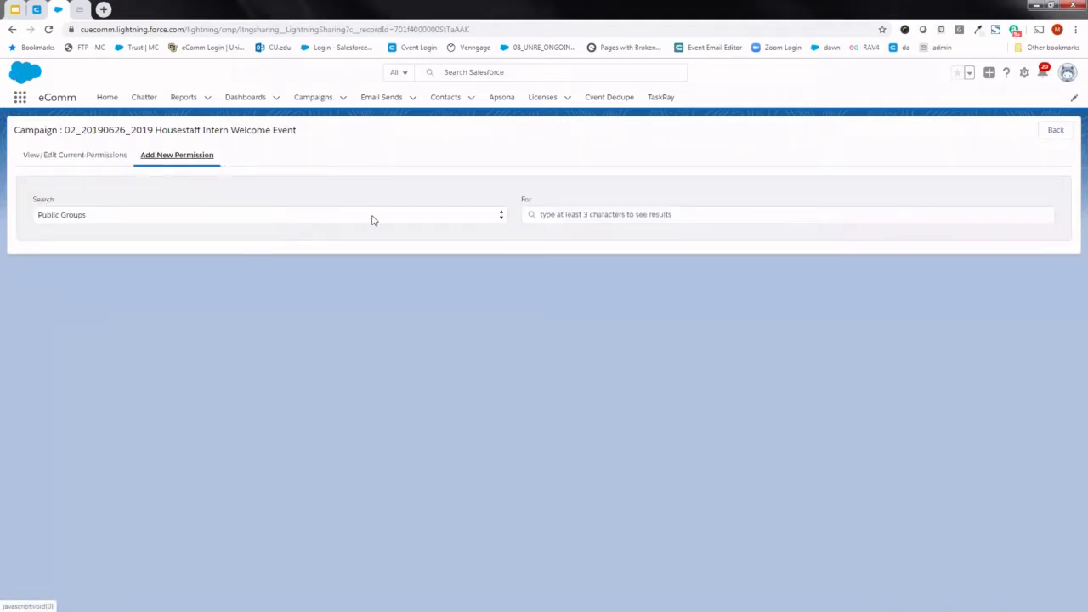
click(599, 215)
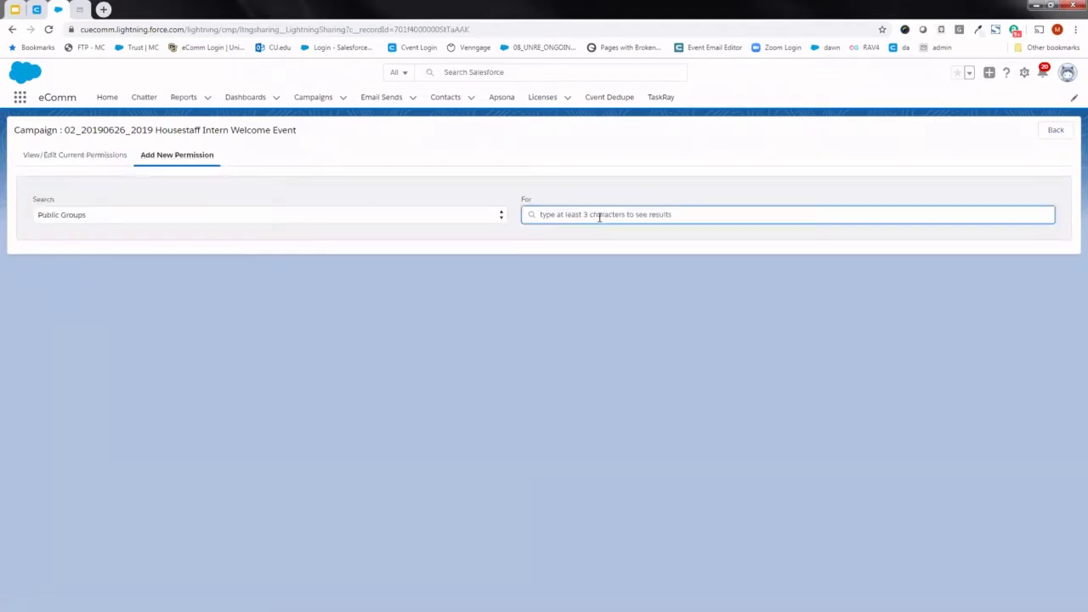
text(advoca)
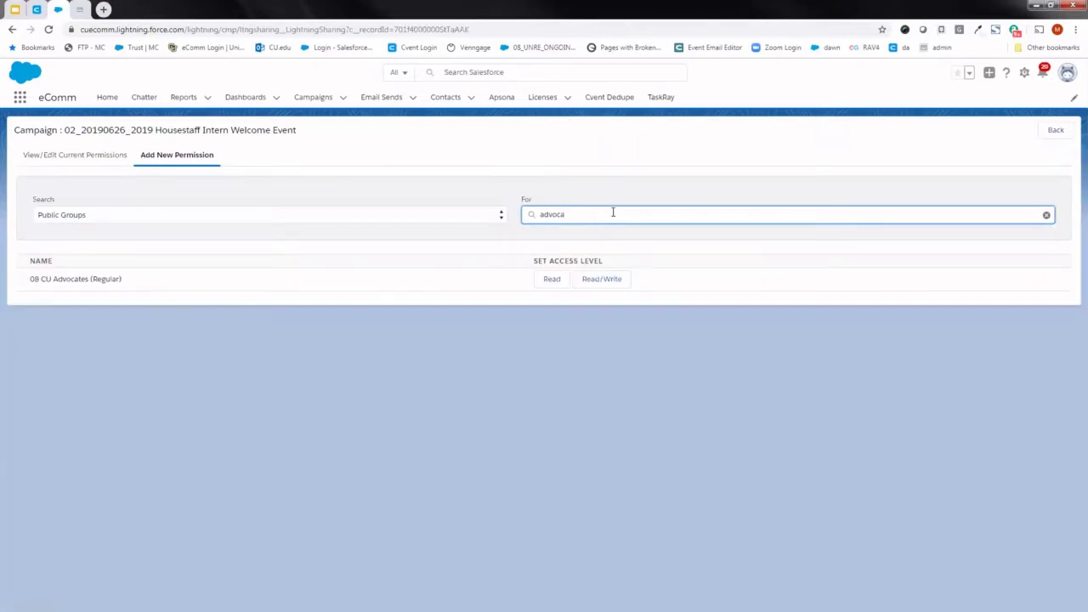
Switch the permission search to Users and search for 'mike'.
click(501, 216)
click(456, 250)
double_click(579, 214)
text(mike)
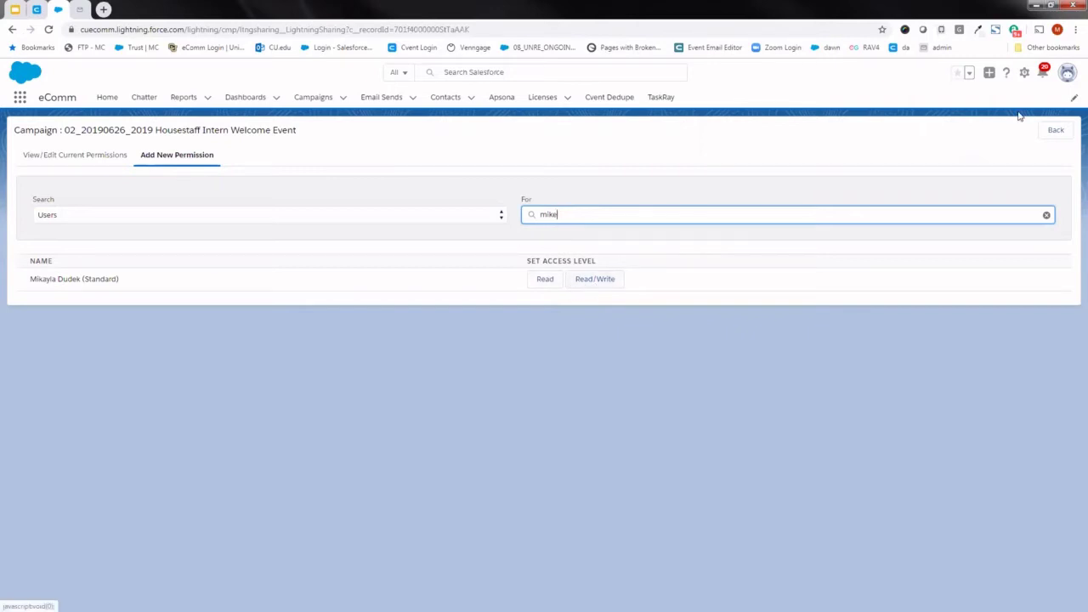
click(1054, 130)
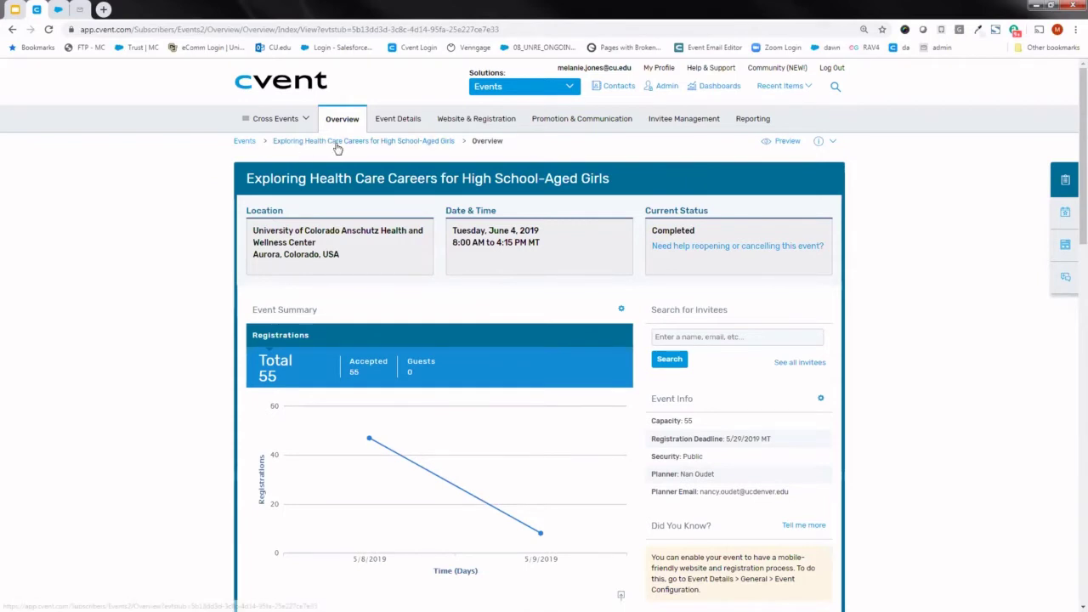
mouse_move(398, 119)
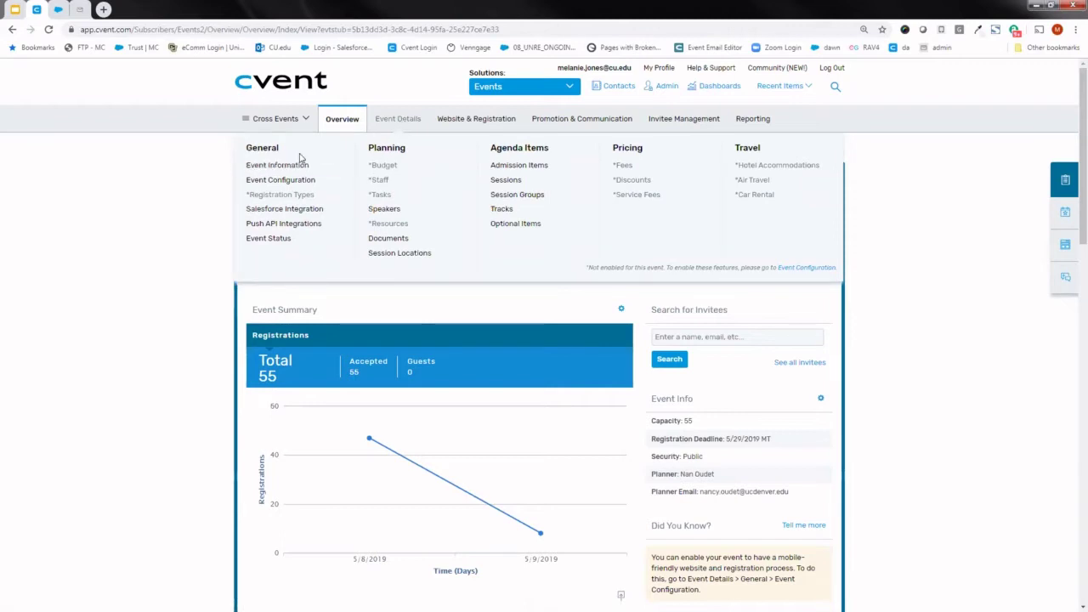
View the health-care-careers event's status timeline, highlight its creator, and select the event name.
click(268, 239)
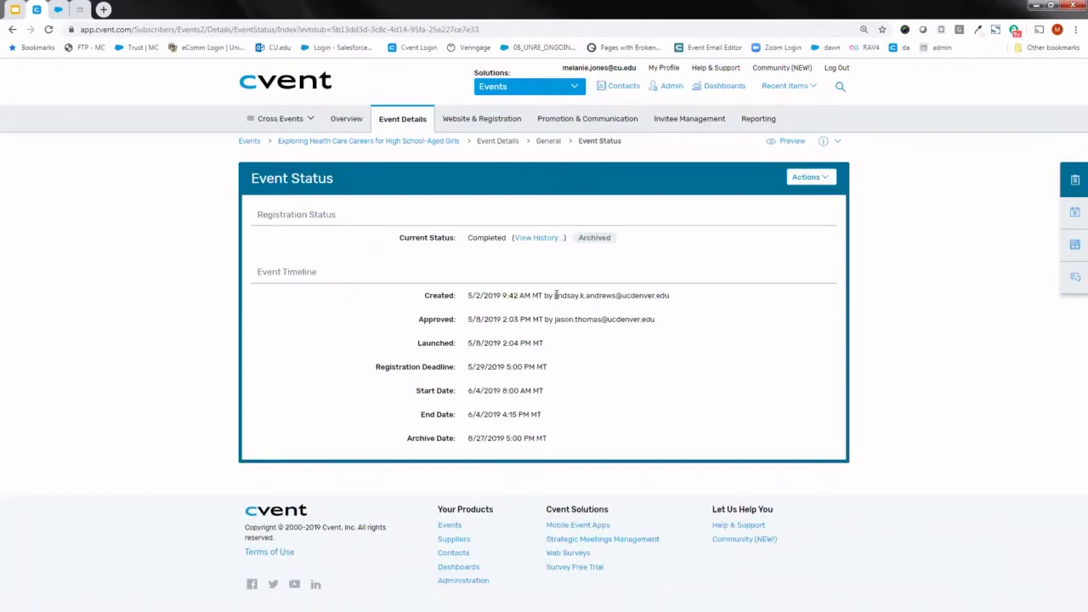
drag(574, 295, 647, 294)
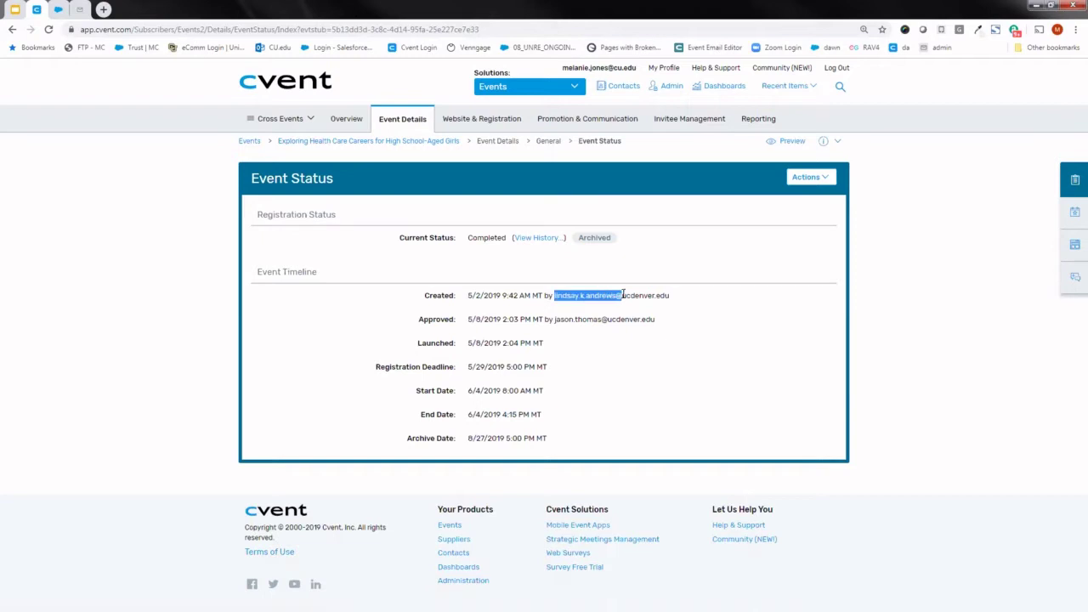
click(680, 301)
mouse_move(278, 141)
mouse_down()
mouse_move(457, 164)
mouse_move(284, 145)
mouse_up()
key(ctrl+c)
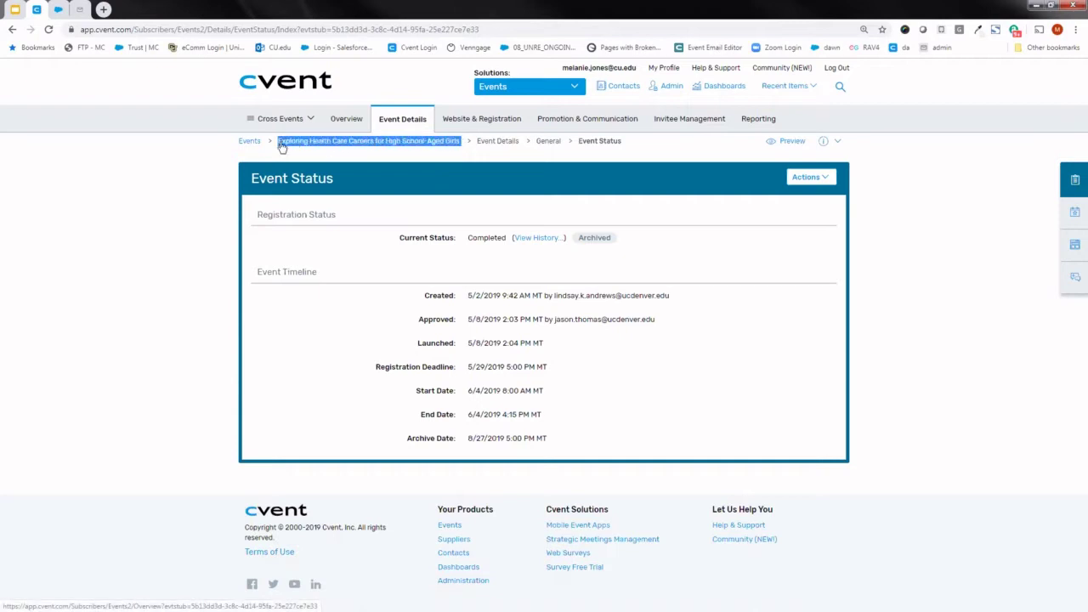
Search Salesforce for the copied health-care-careers event name, returning two matching campaigns.
click(59, 15)
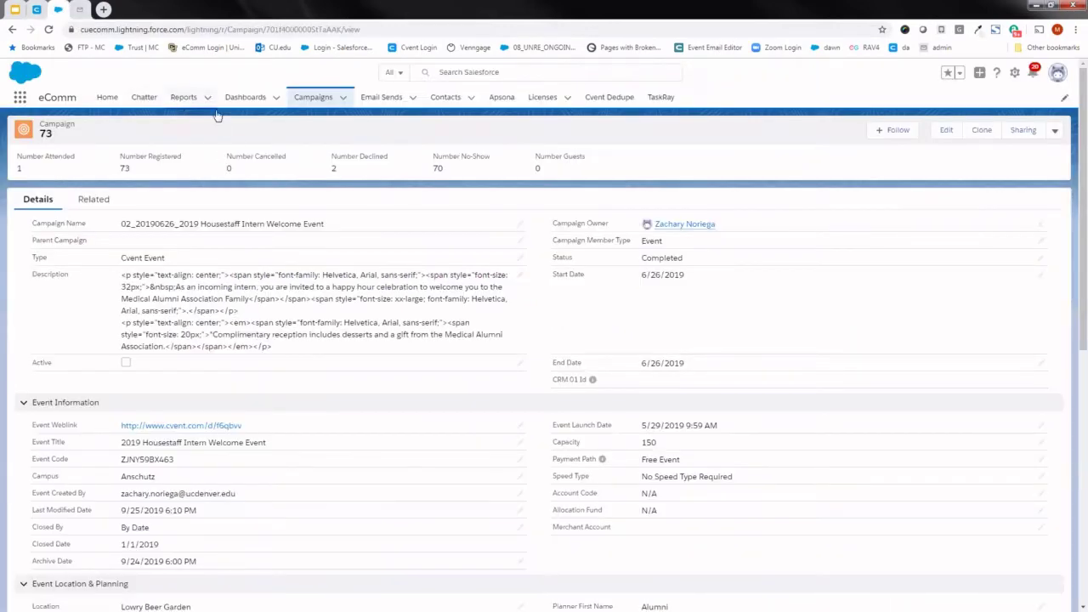
click(506, 72)
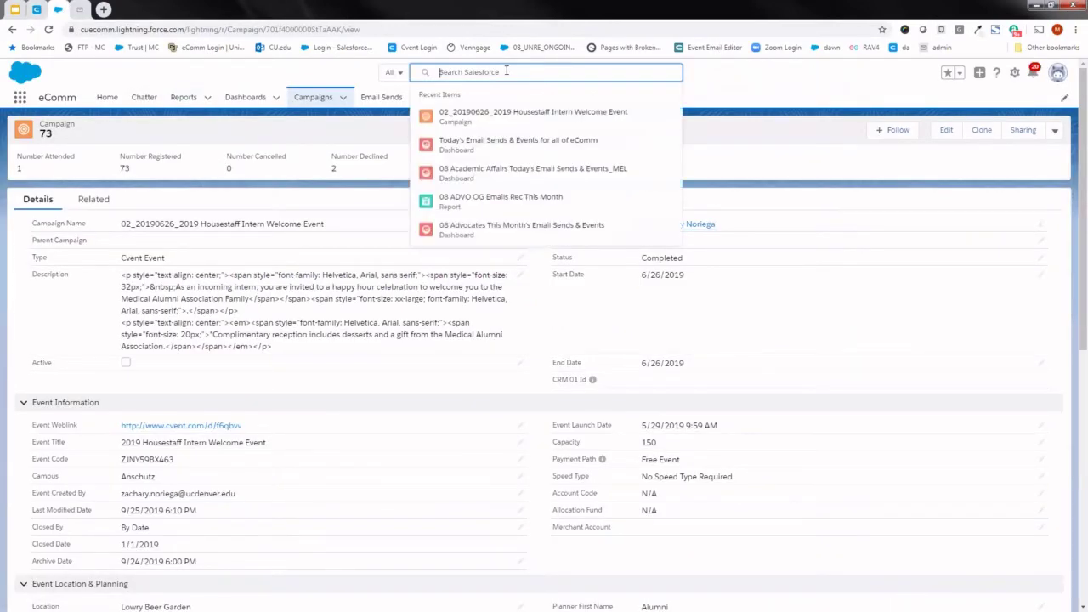
key(ctrl+v)
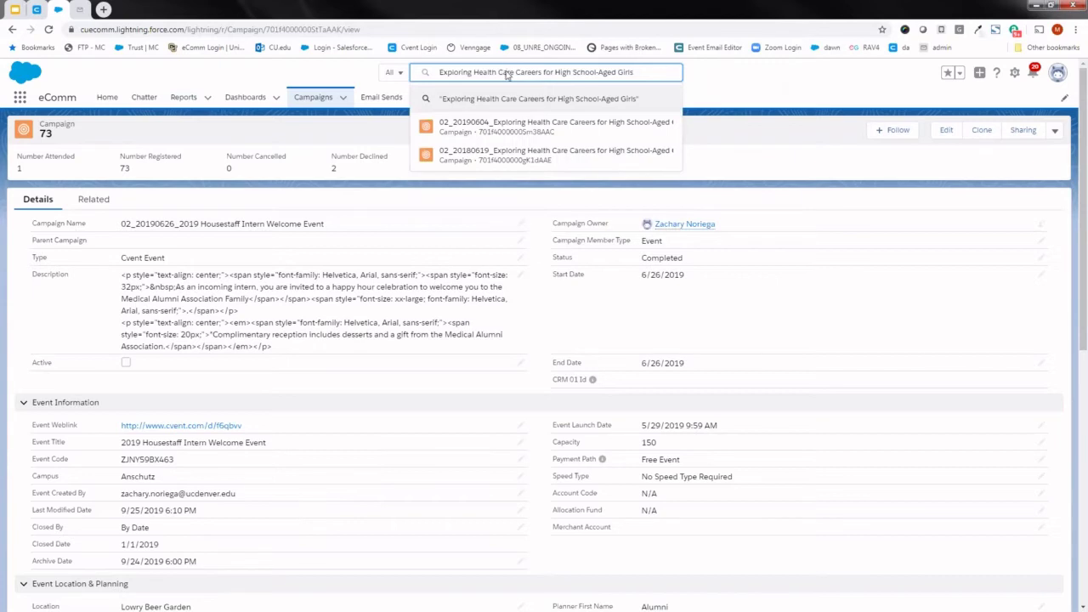
key(Return)
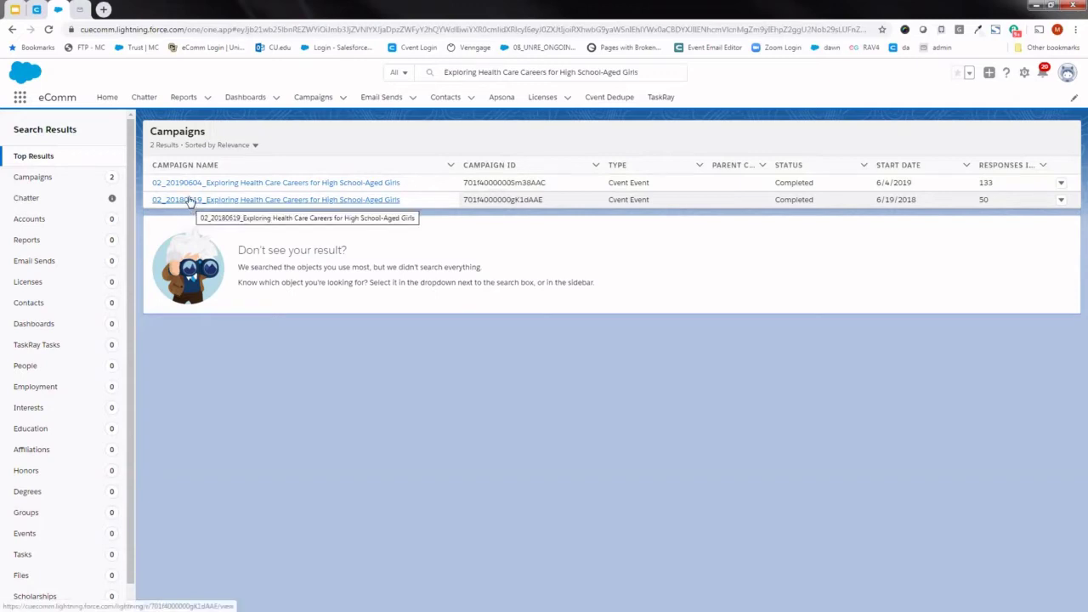
click(40, 12)
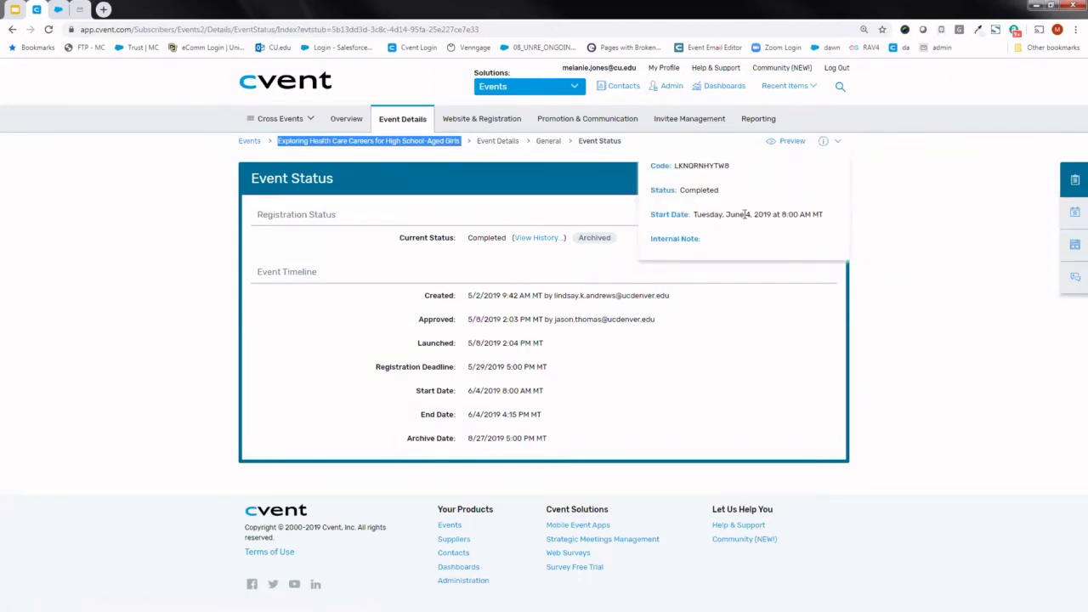
click(57, 10)
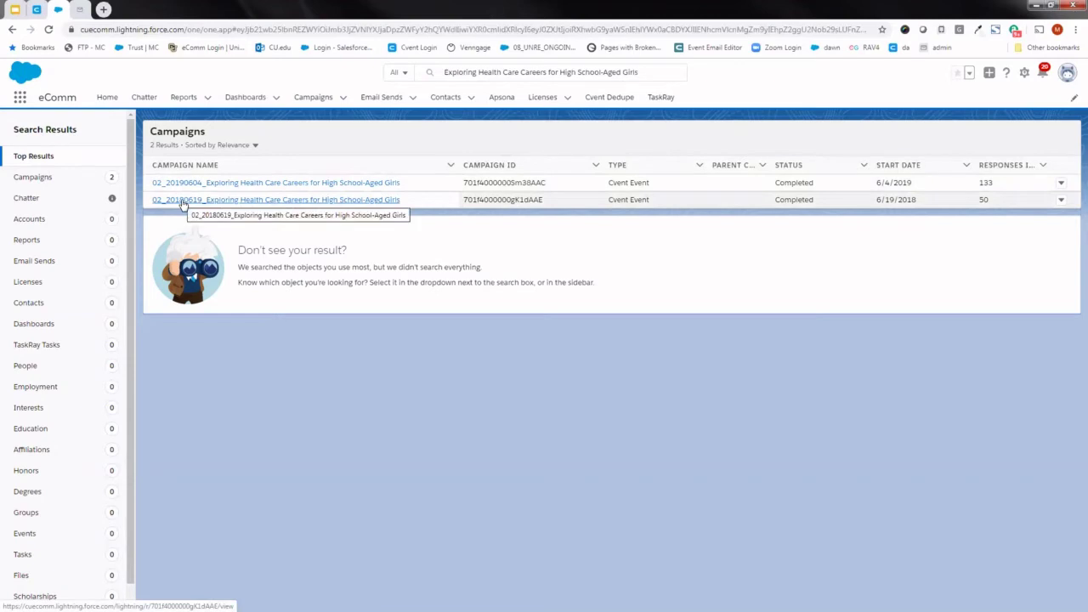
Open the 6/4/2019 campaign and compare its owner, Cvent Integration Agent, with Cvent's event creator.
click(185, 183)
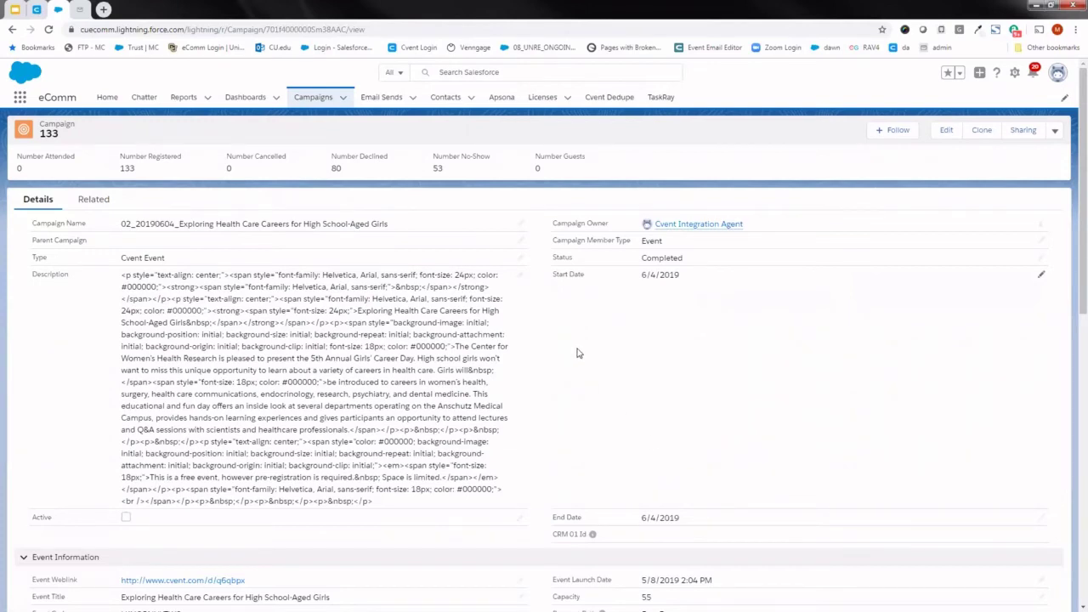
click(35, 10)
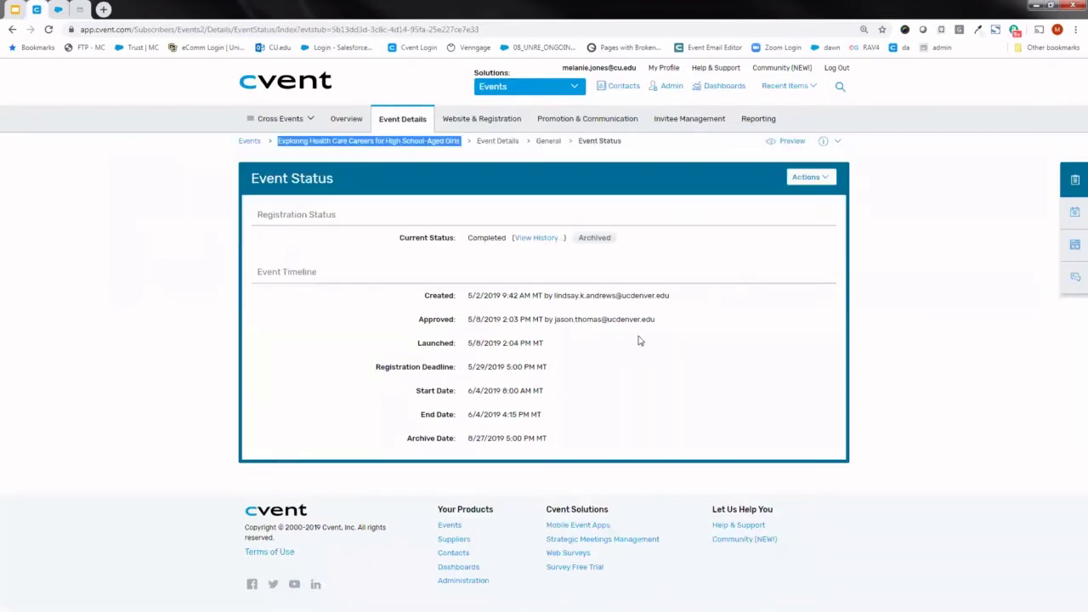
drag(554, 294, 616, 295)
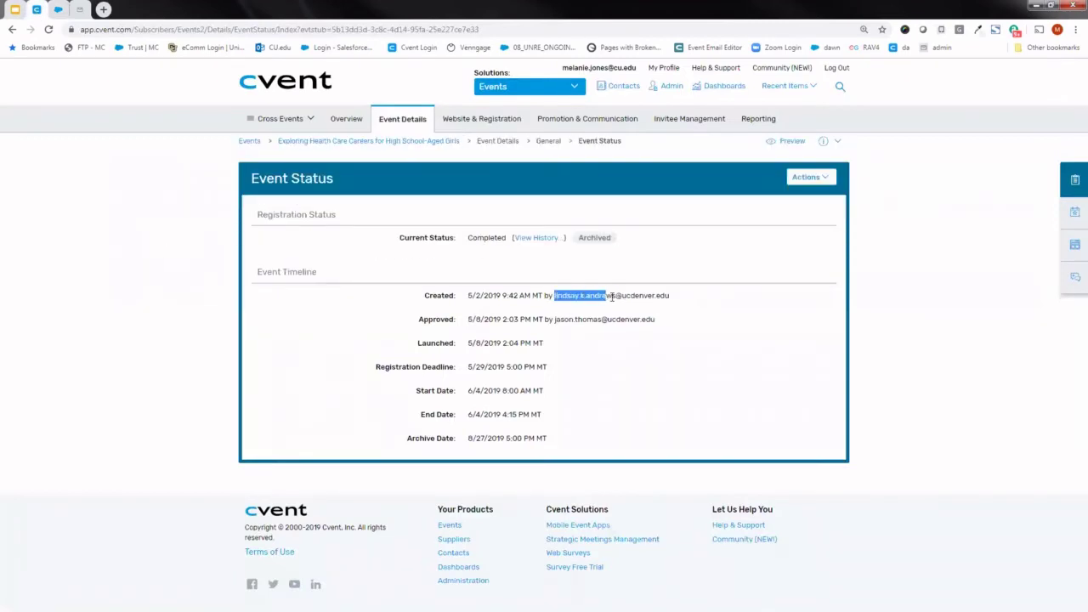
click(58, 11)
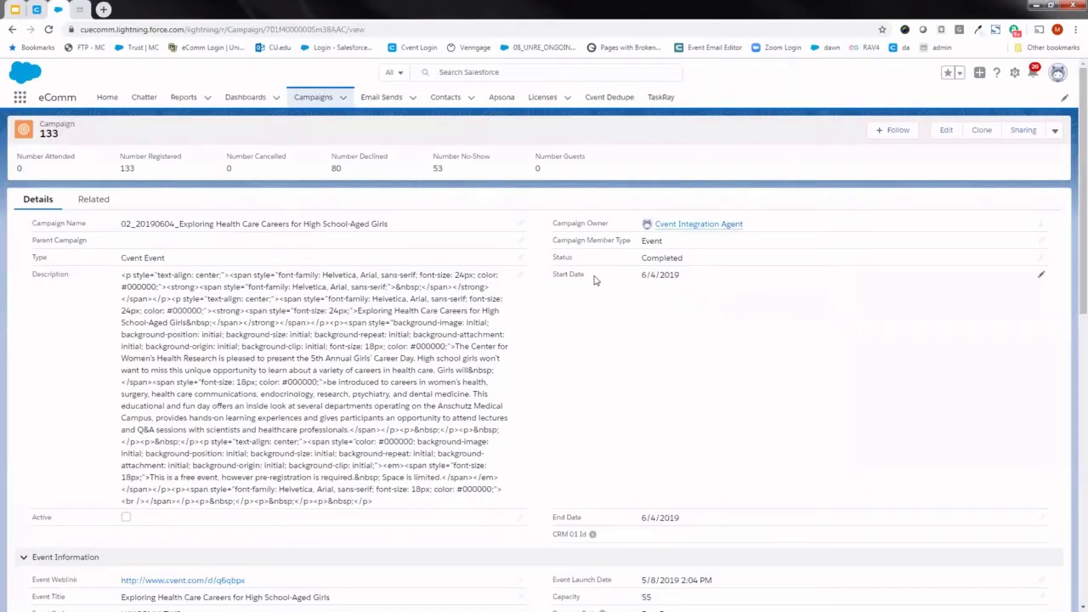